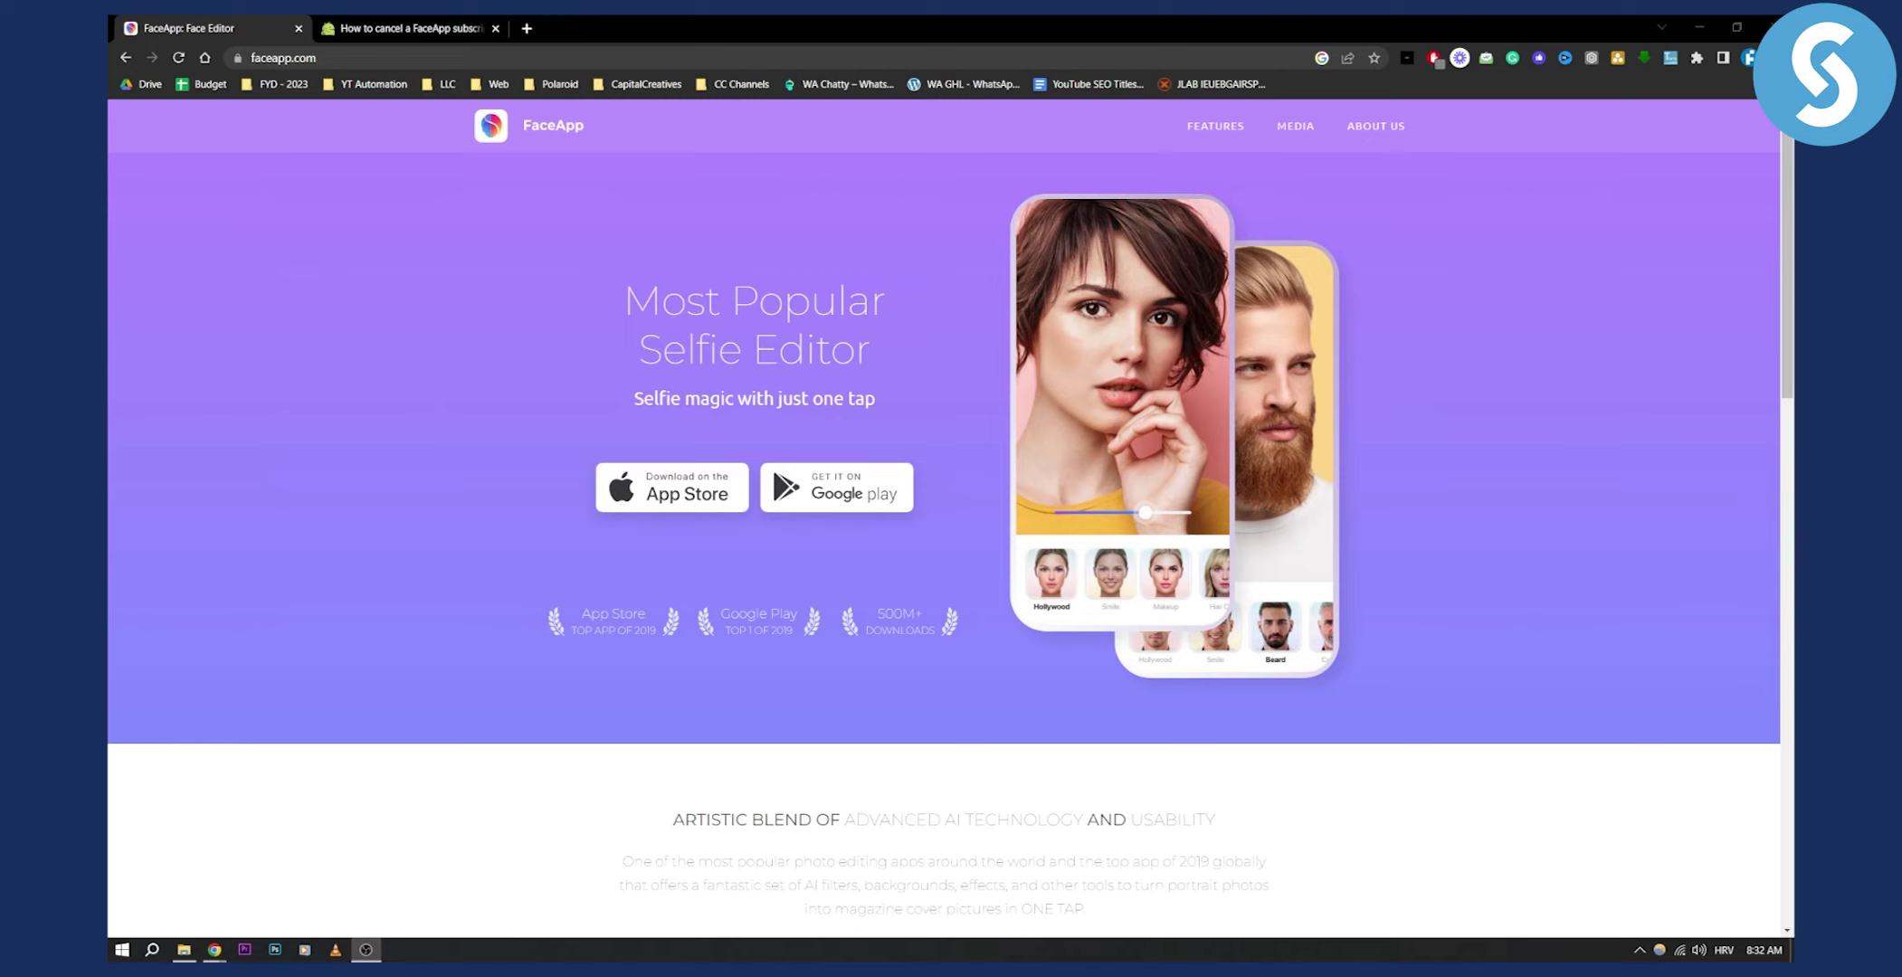
# - Switch to the Android Central tab 'How to cancel a FaceApp subscription'
pyautogui.click(408, 27)
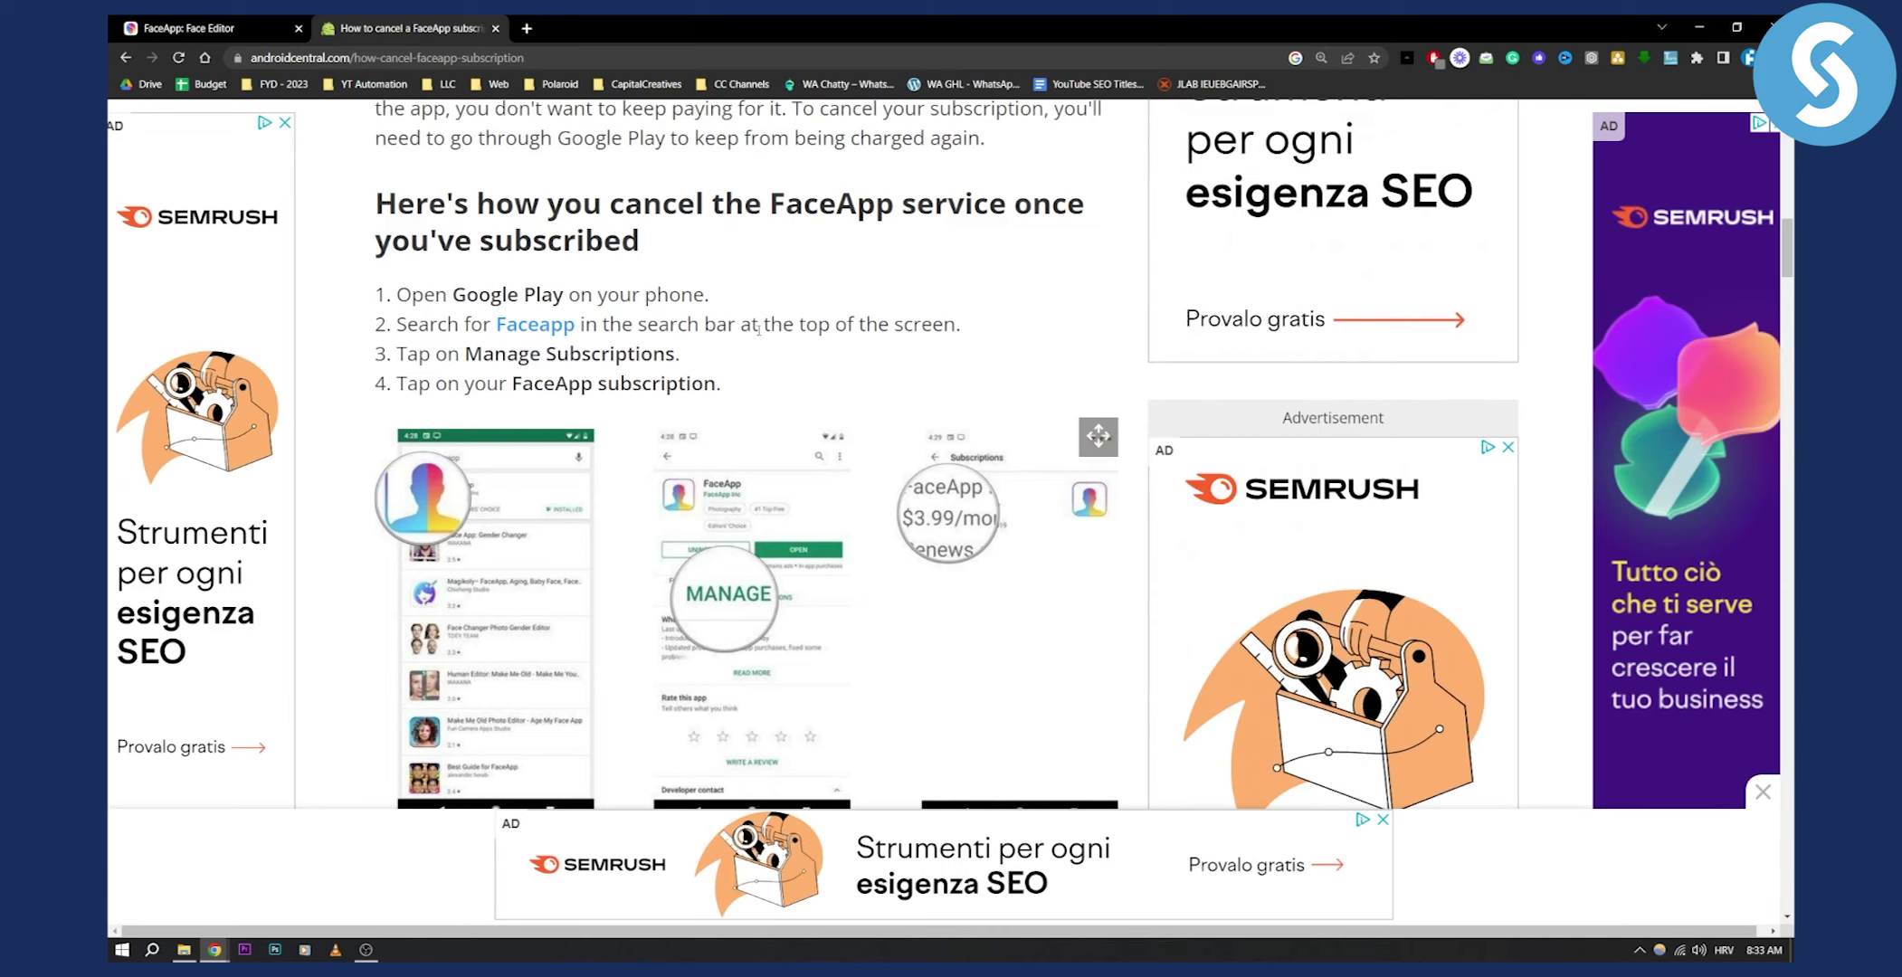
pyautogui.scroll(-5, 441, 358)
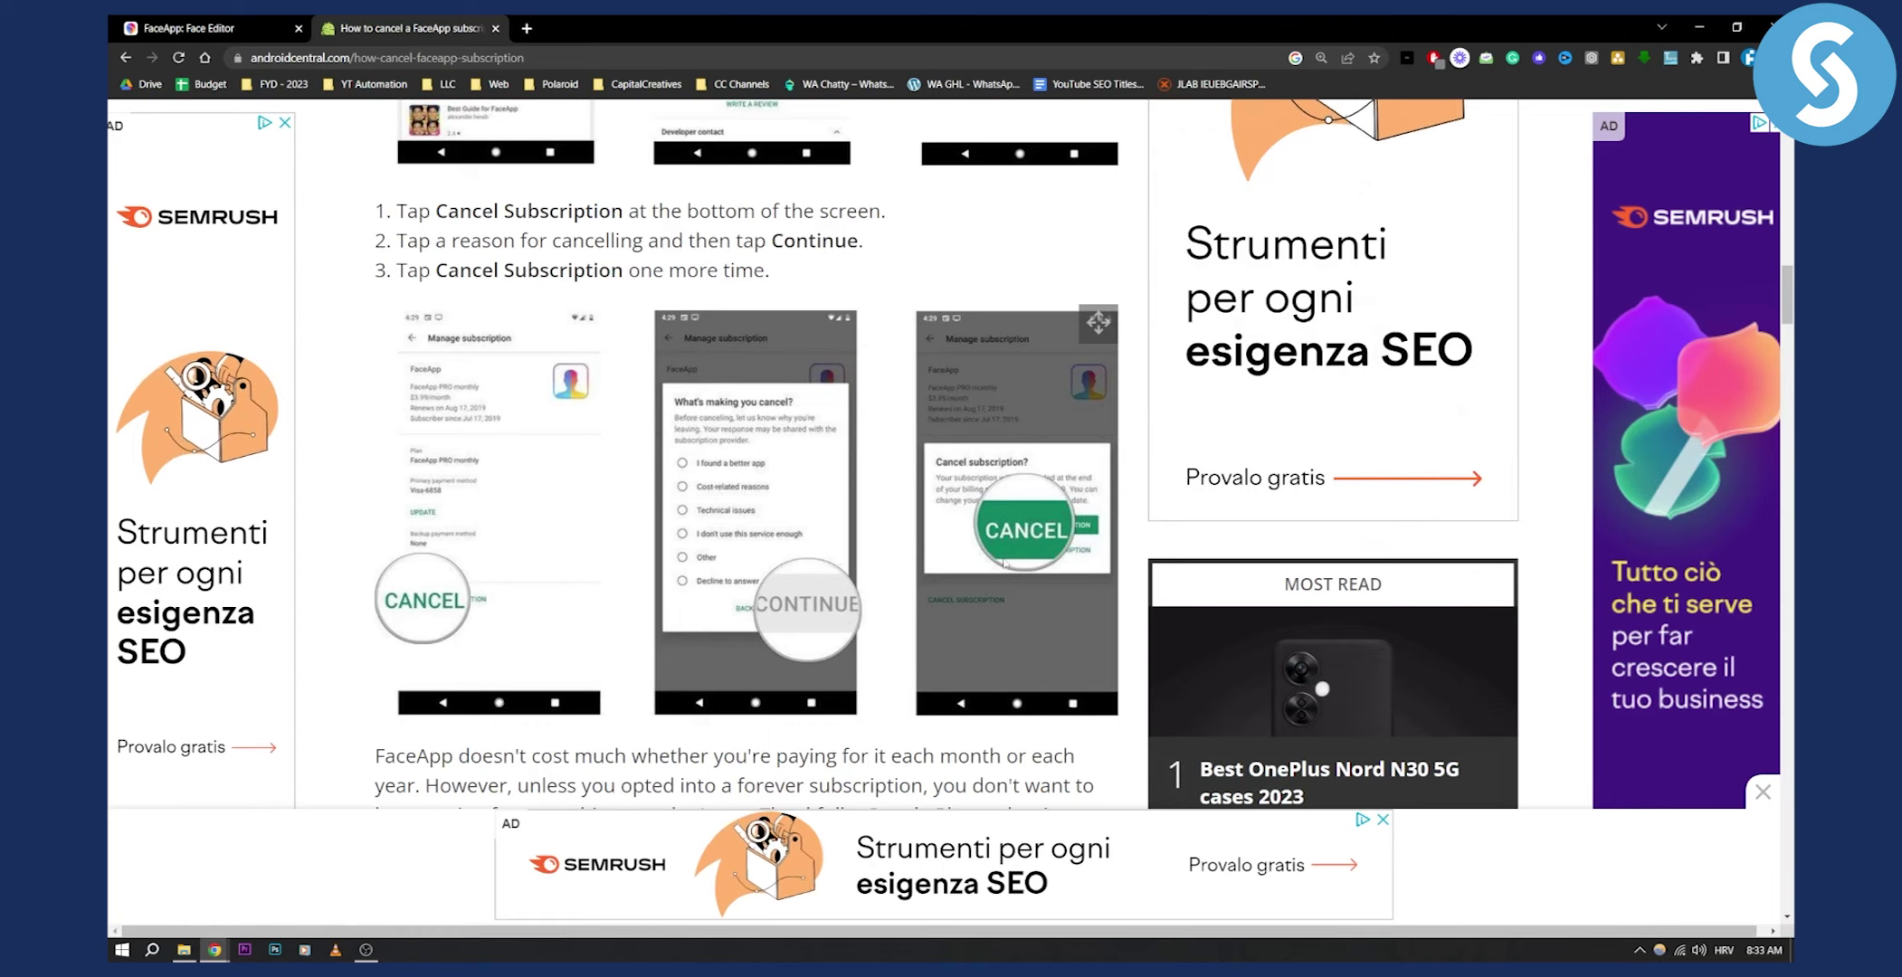
pyautogui.scroll(-1, 938, 523)
pyautogui.scroll(1, 936, 524)
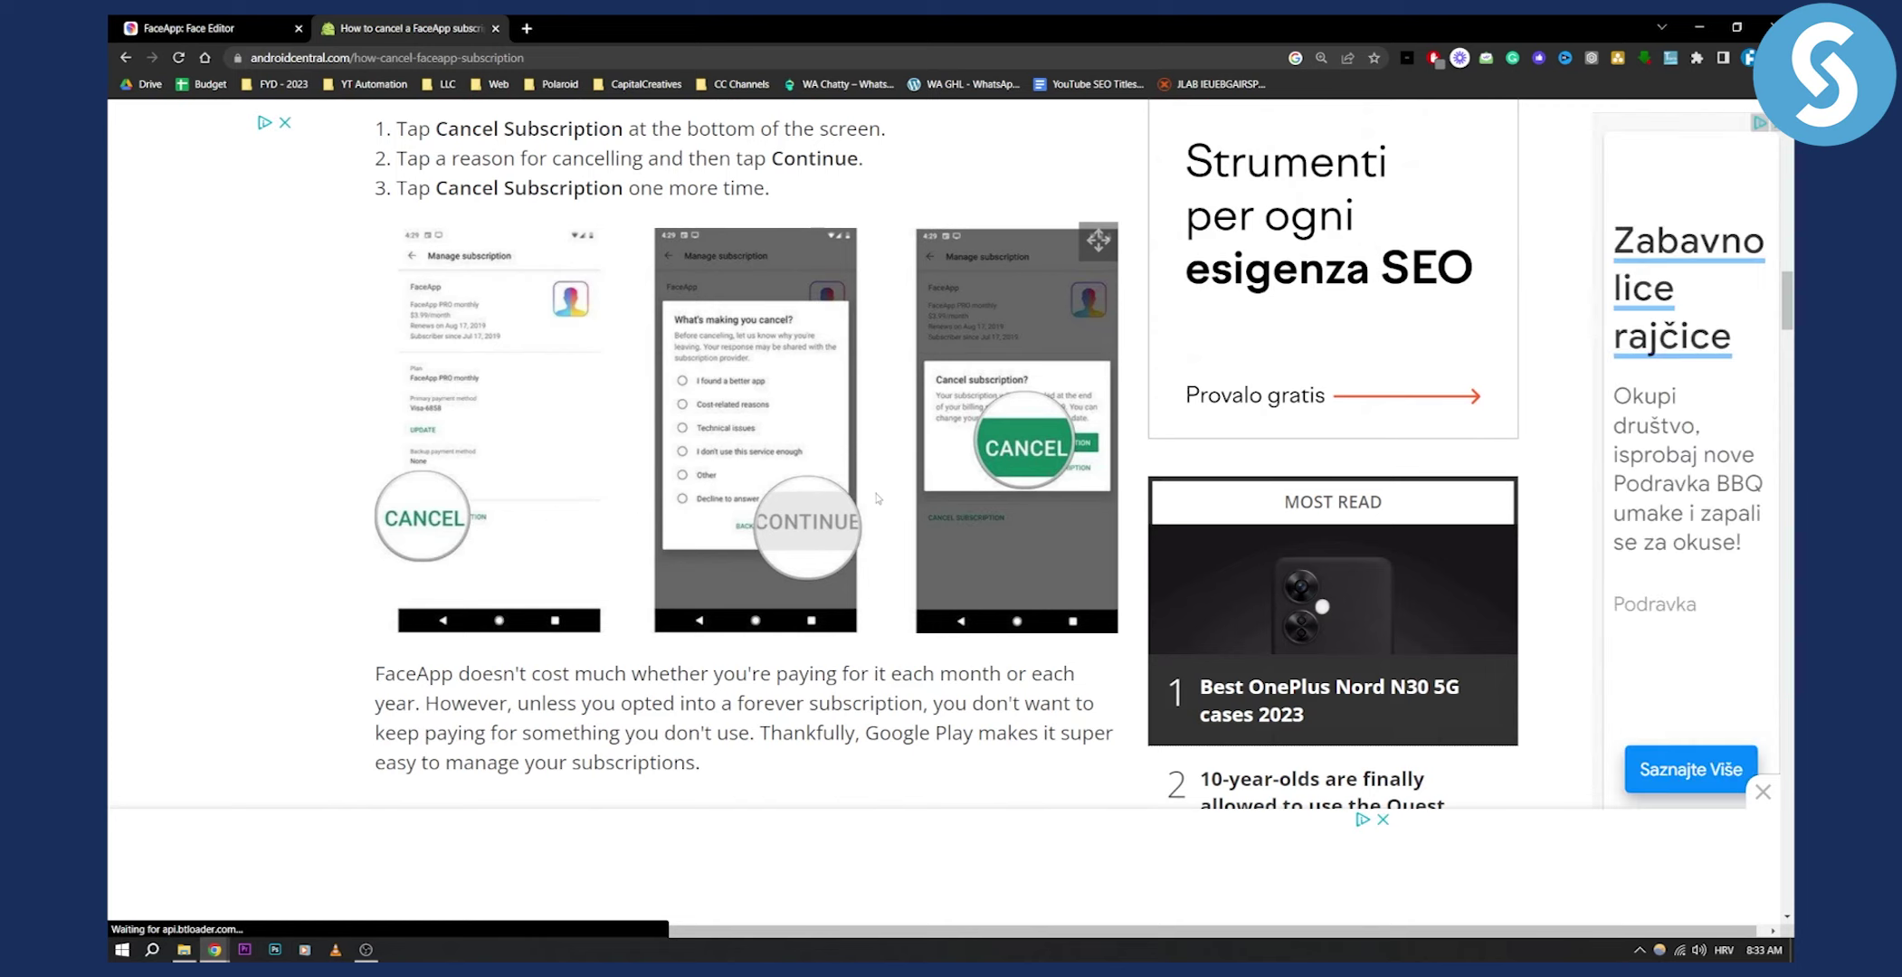